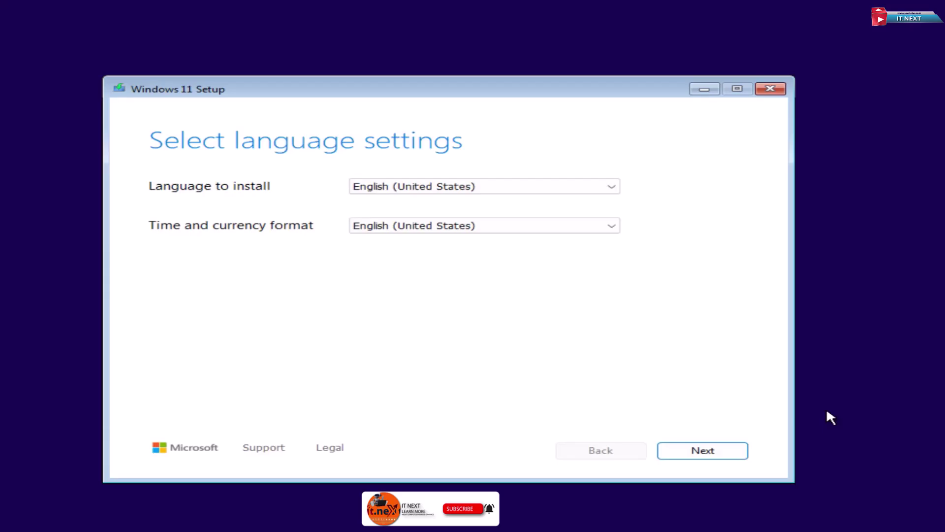
- Keep English and the US keyboard, choose a clean install agreeing to delete everything, and continue
click(739, 449)
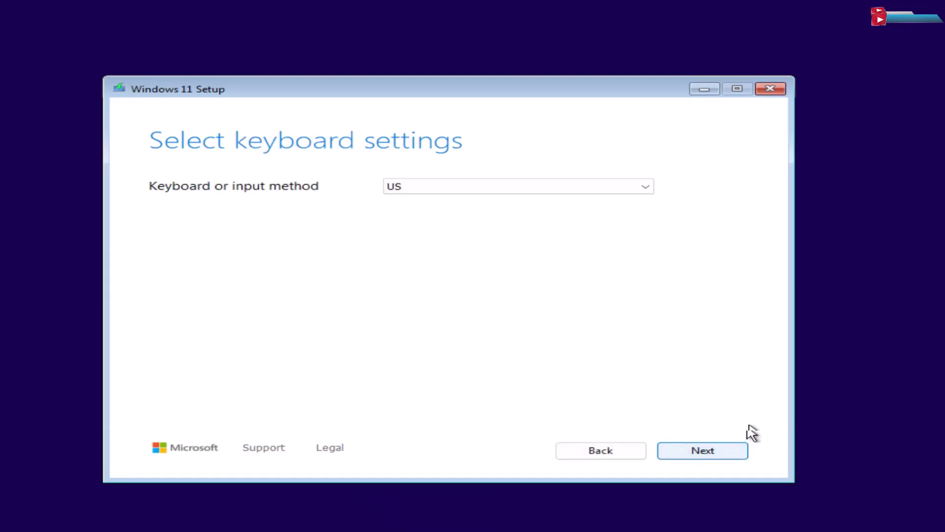
click(727, 452)
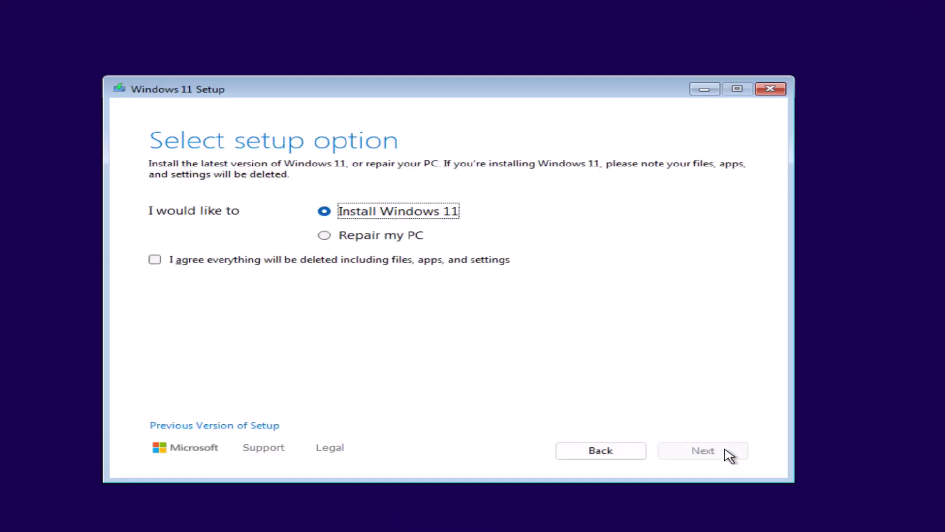
click(488, 265)
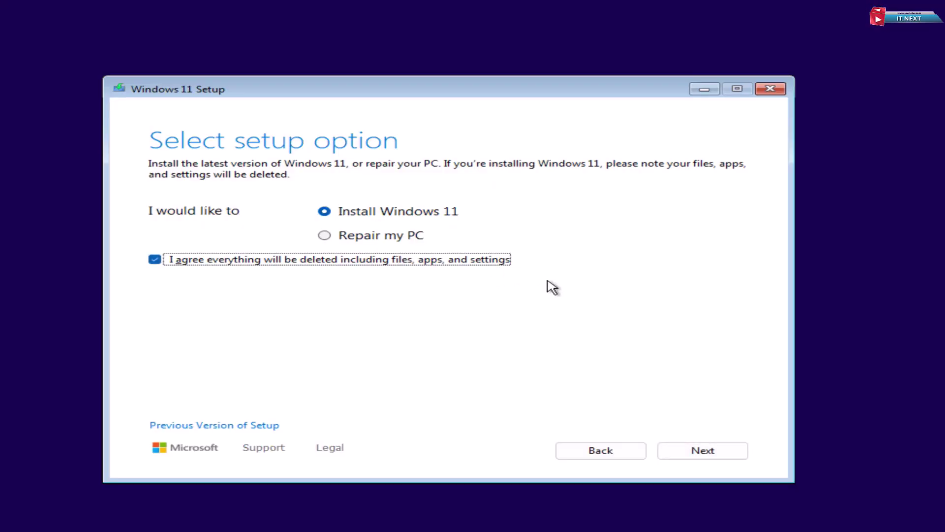
click(698, 453)
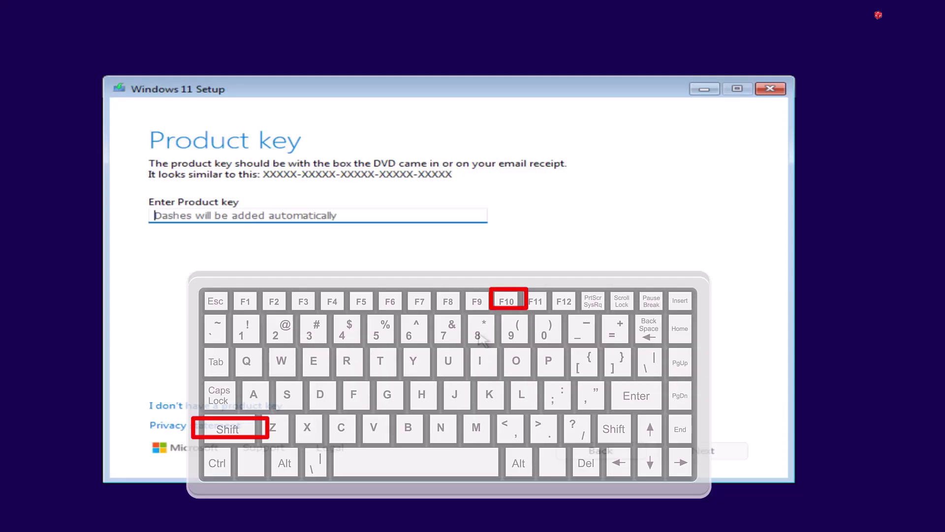
- Open an administrator Command Prompt with Shift+F10 and enter the regedit command
key(shift+F10)
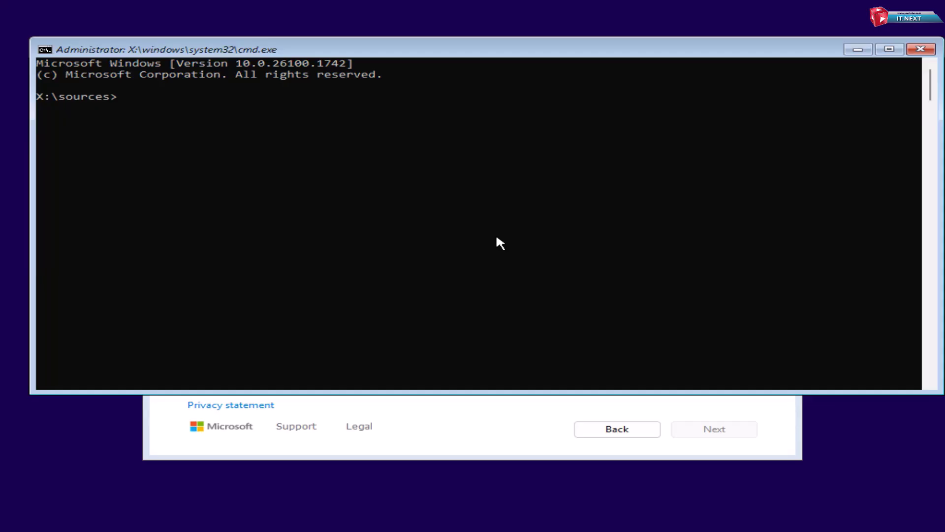
text(reged)
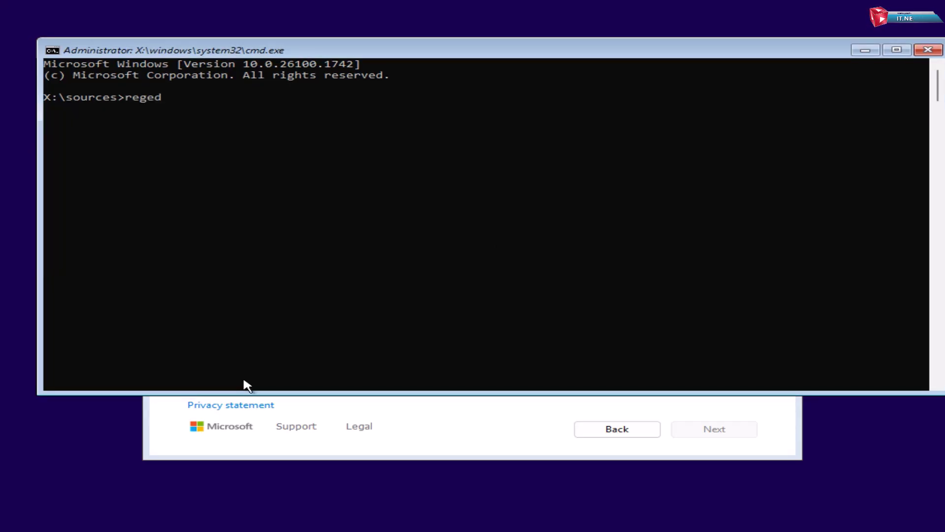
text(it)
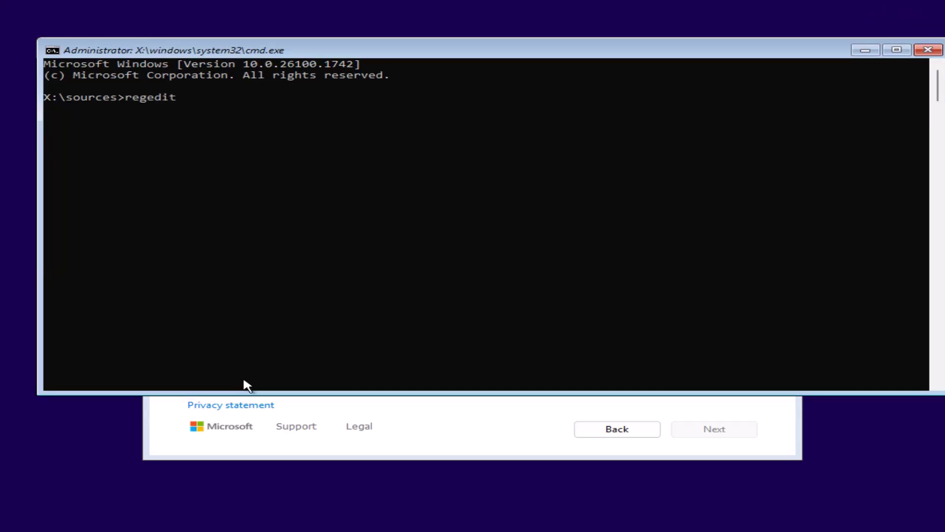
- Launch Registry Editor and expand HKEY_LOCAL_MACHINE > SYSTEM > Setup
key(Return)
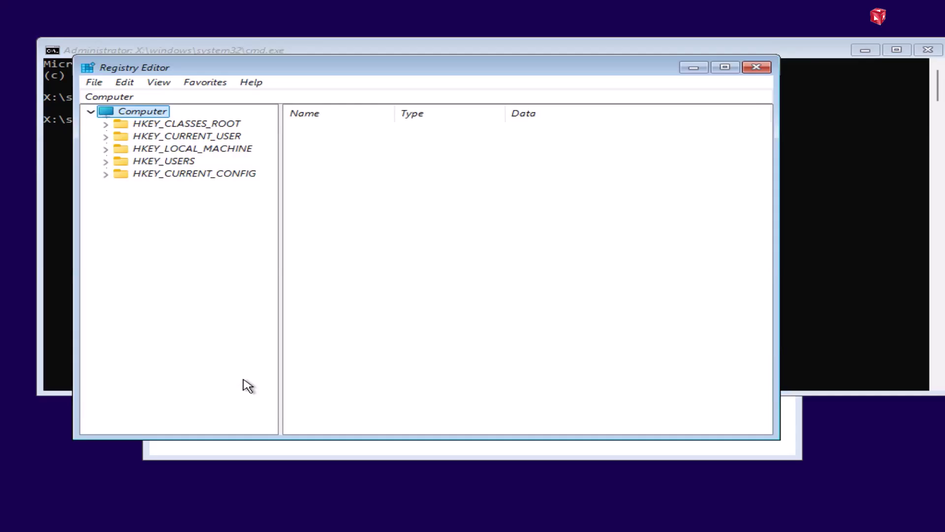
click(105, 149)
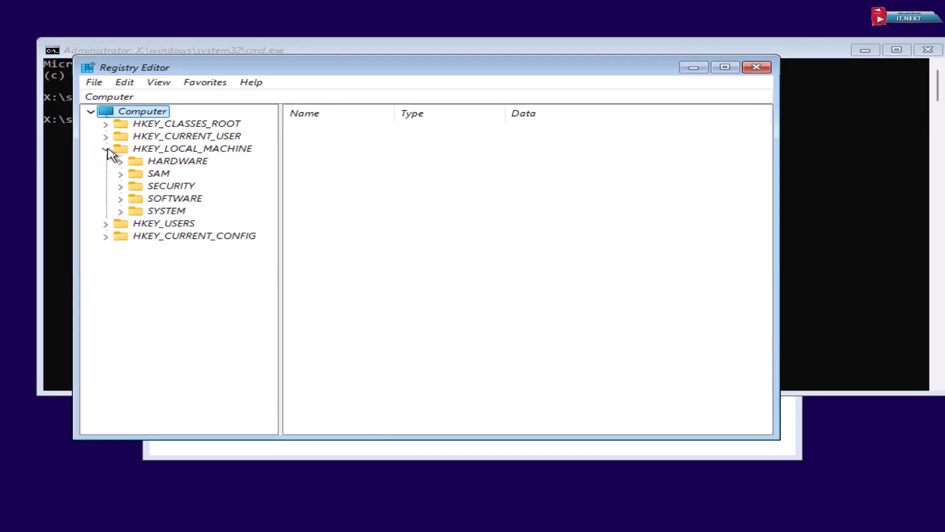
click(120, 212)
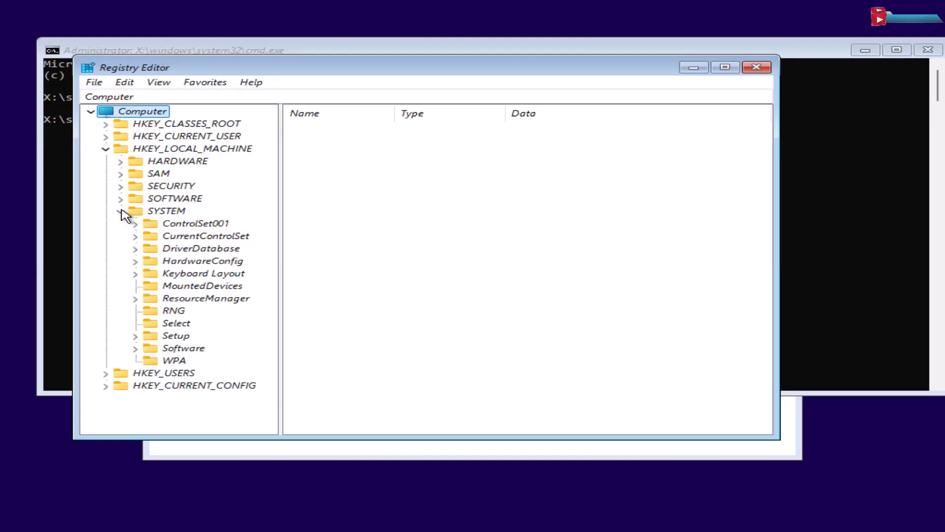
click(136, 336)
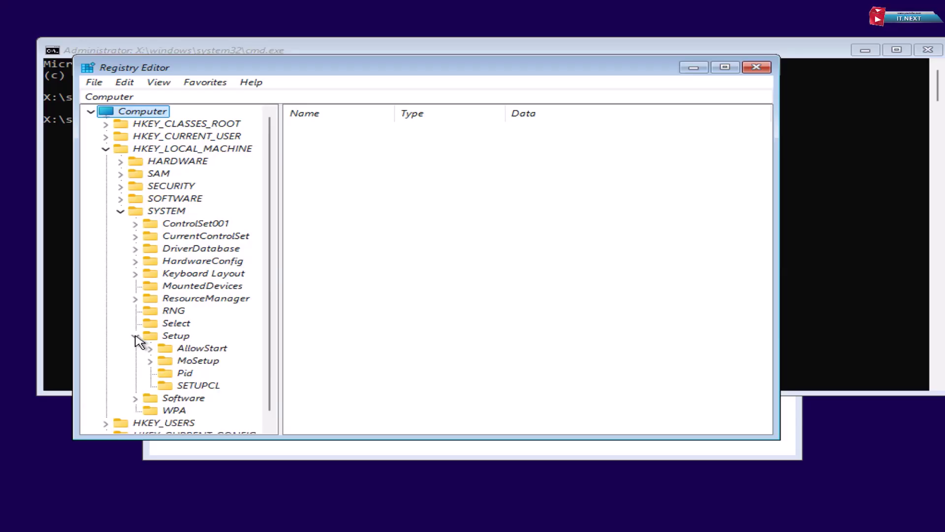
- Create a new key named LabConfig under the Setup key
right_click(177, 340)
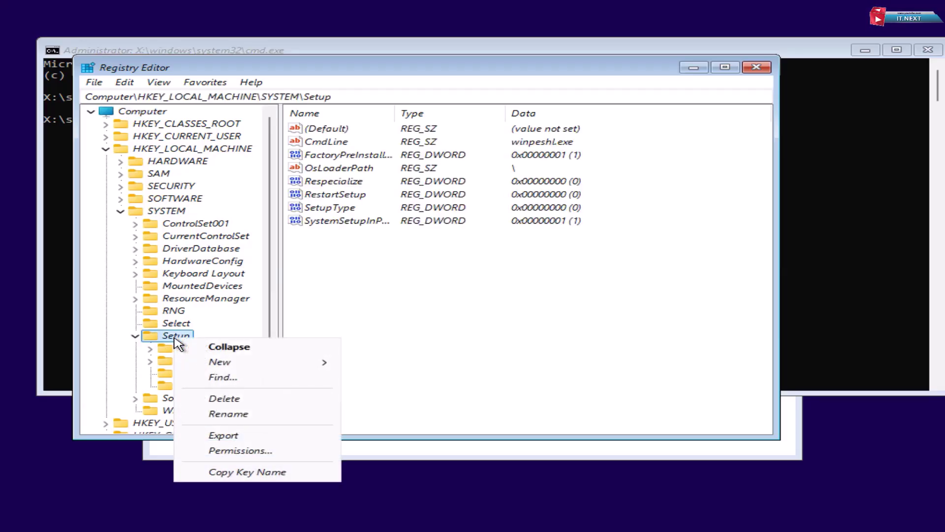
mouse_move(232, 368)
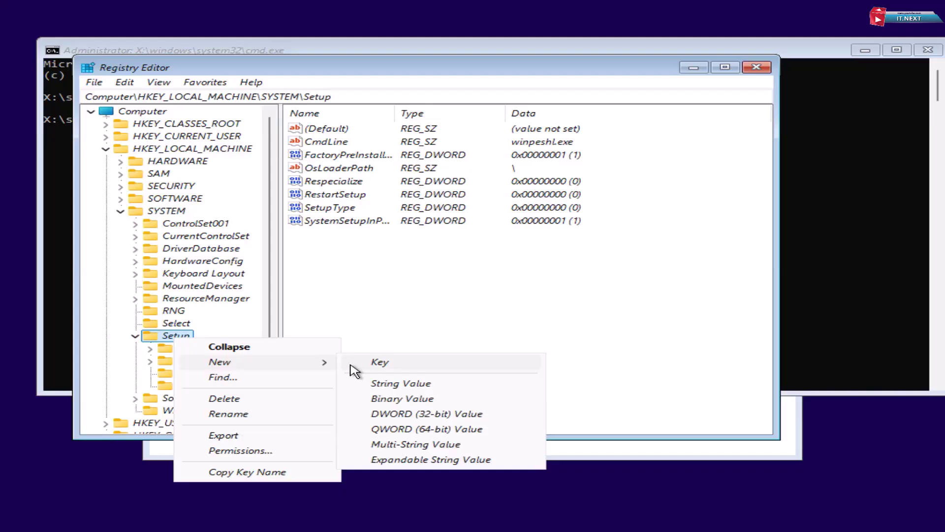
click(375, 363)
text(LabConfig)
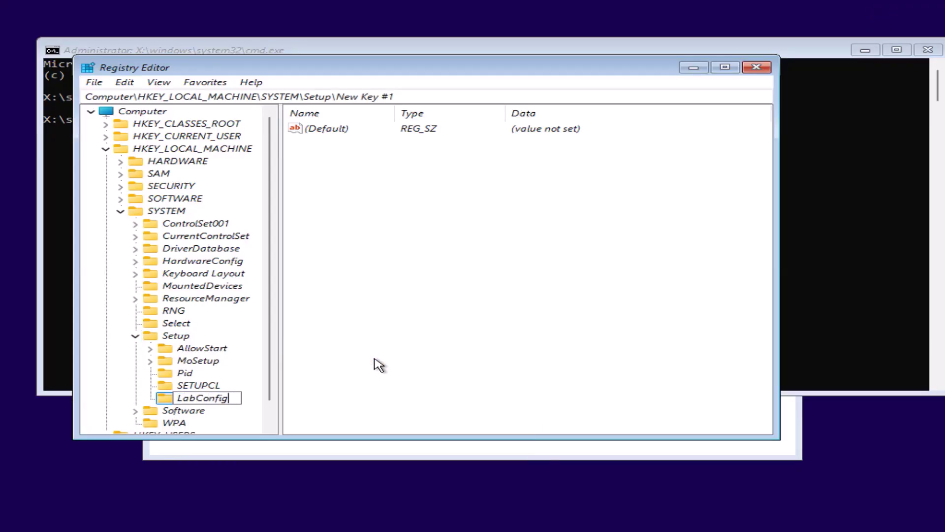
key(Return)
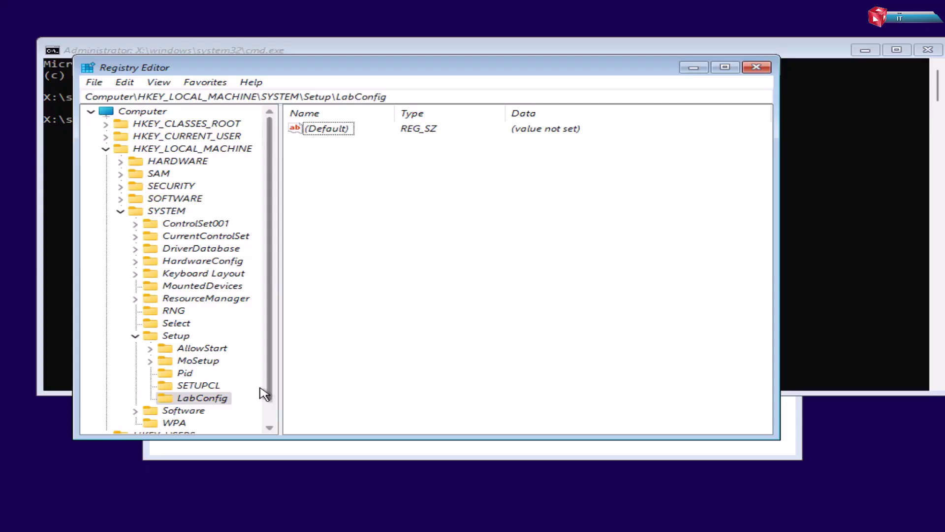
- In LabConfig, add a 32-bit DWORD named BypassSecureBoot with value data 1
click(221, 399)
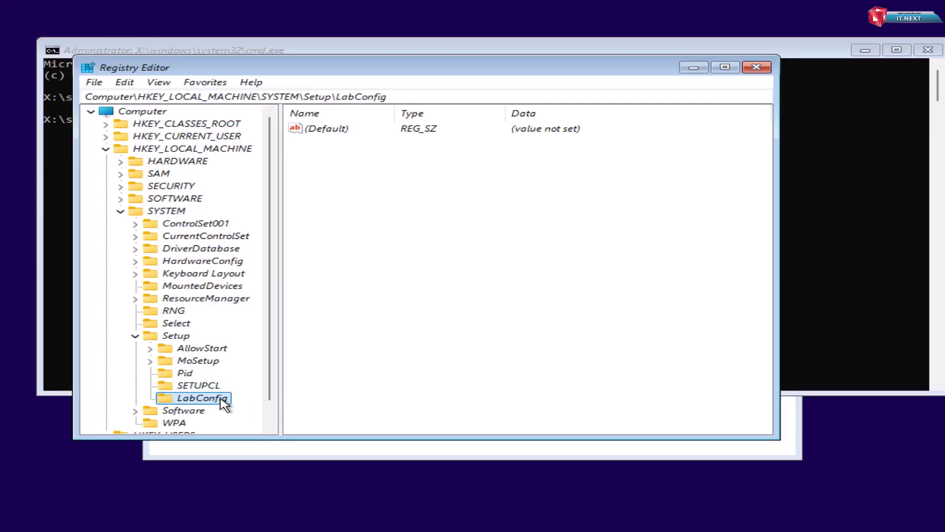
click(423, 185)
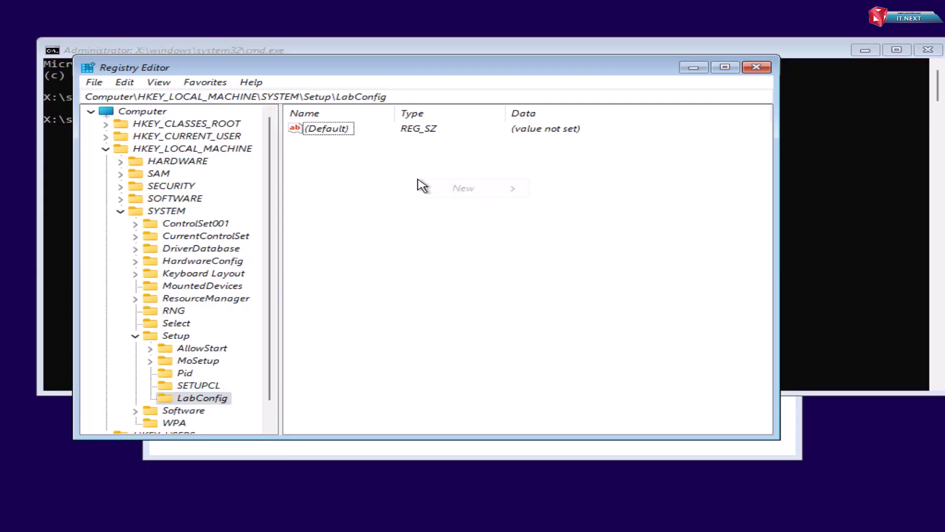
mouse_move(469, 194)
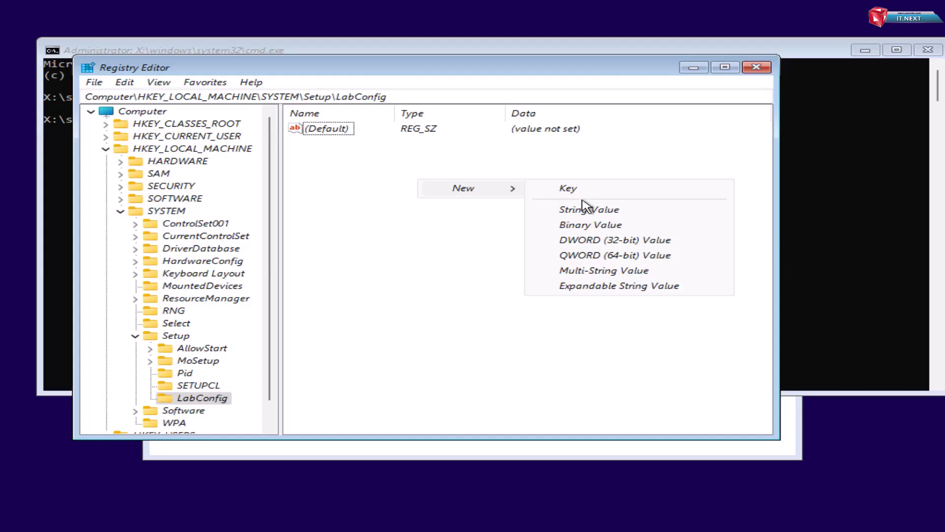
click(594, 241)
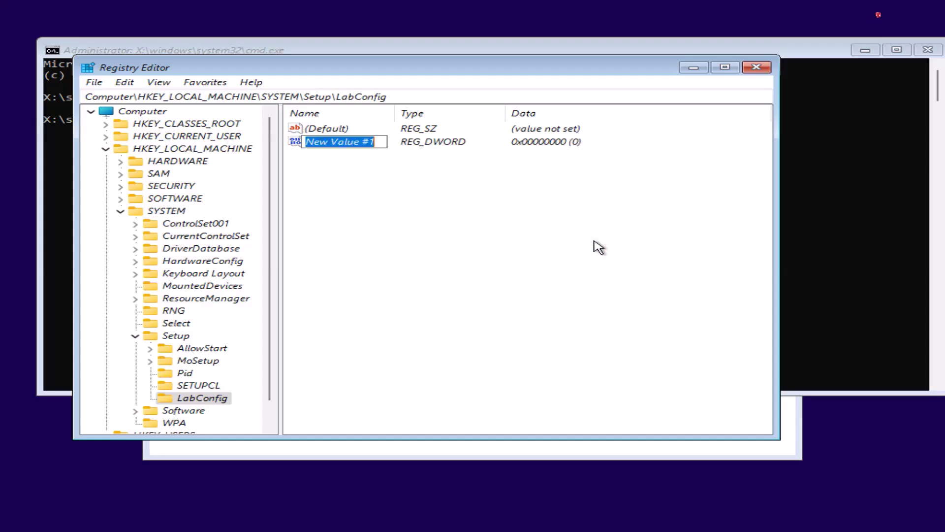
text(Bypass)
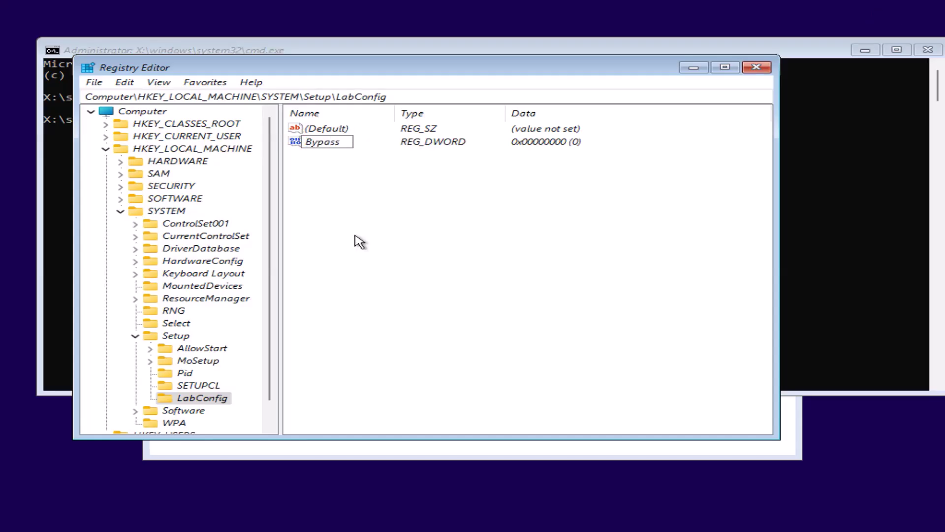
text(SecureBoot)
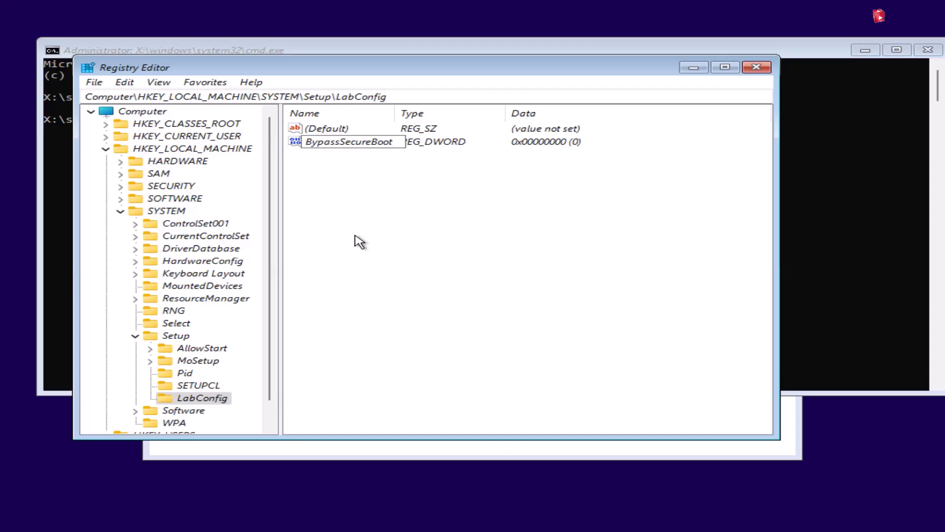
key(Return)
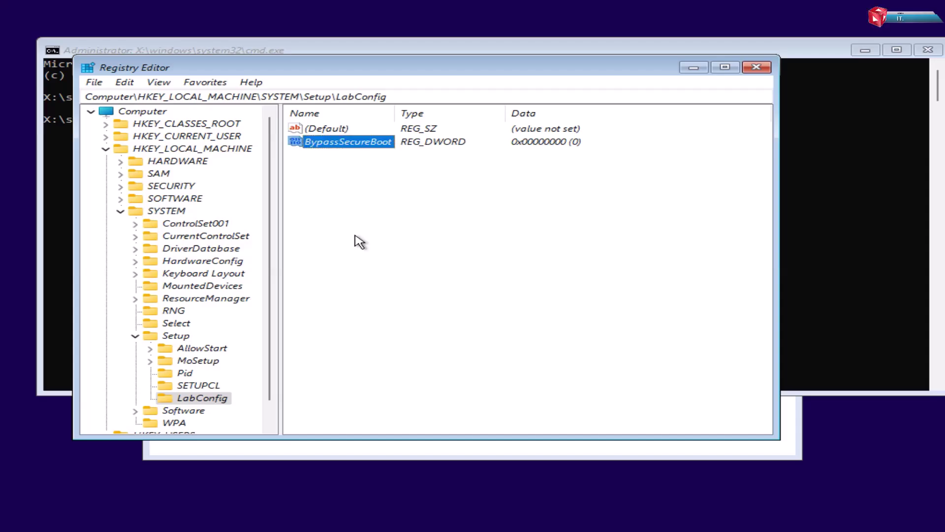
double_click(377, 148)
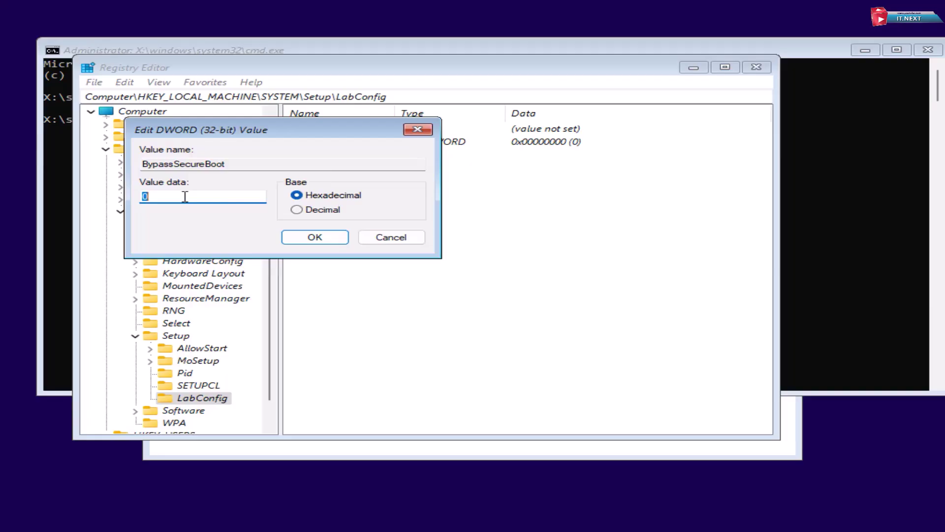
text(1)
click(308, 238)
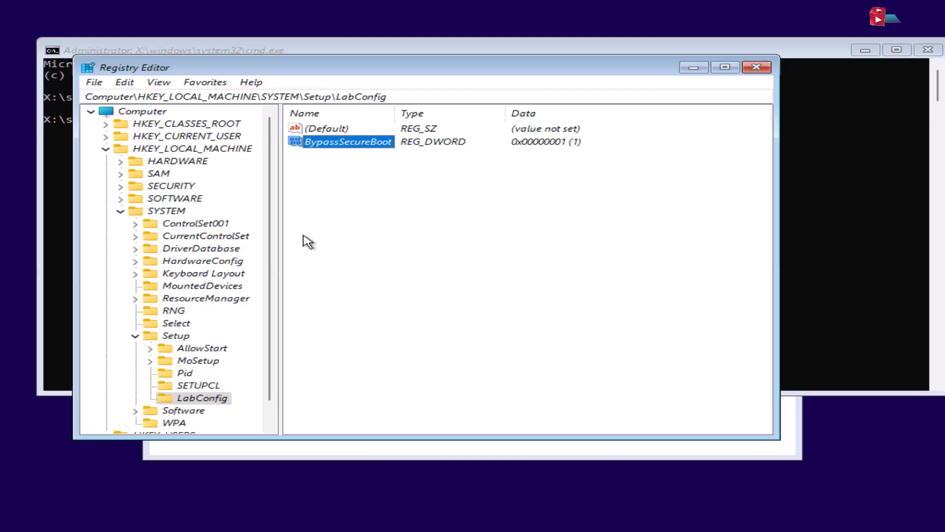
- Add a 32-bit DWORD named BypassTPMCheck to LabConfig with value data 1
right_click(326, 175)
mouse_move(369, 193)
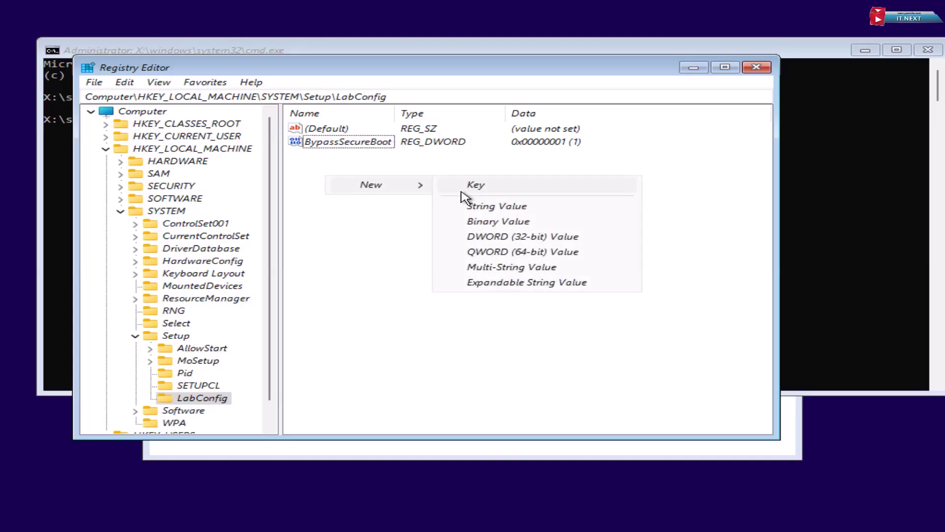
click(499, 238)
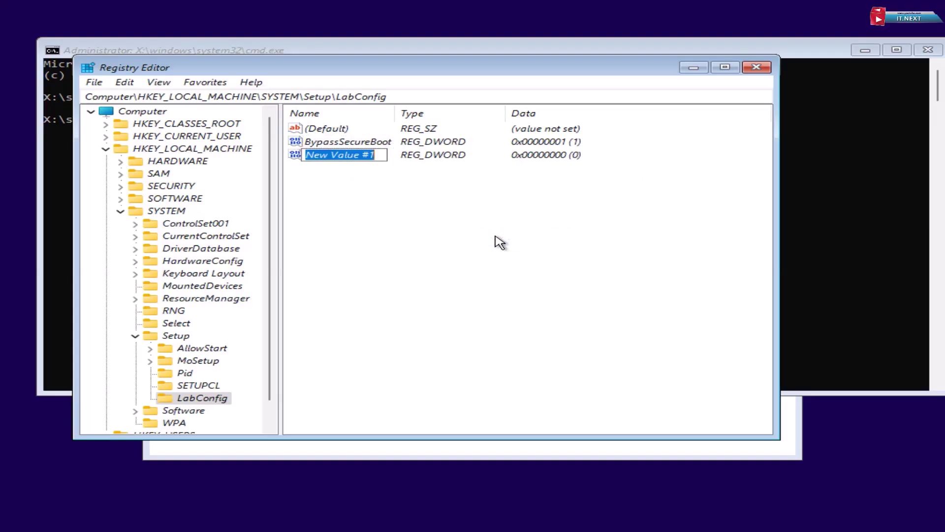
text(Byp)
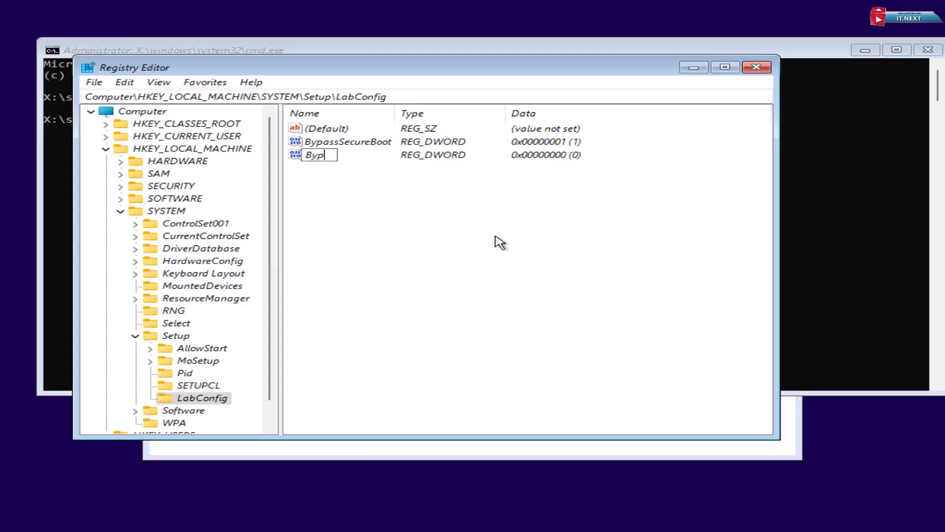
text(assTPMCheck)
key(Return)
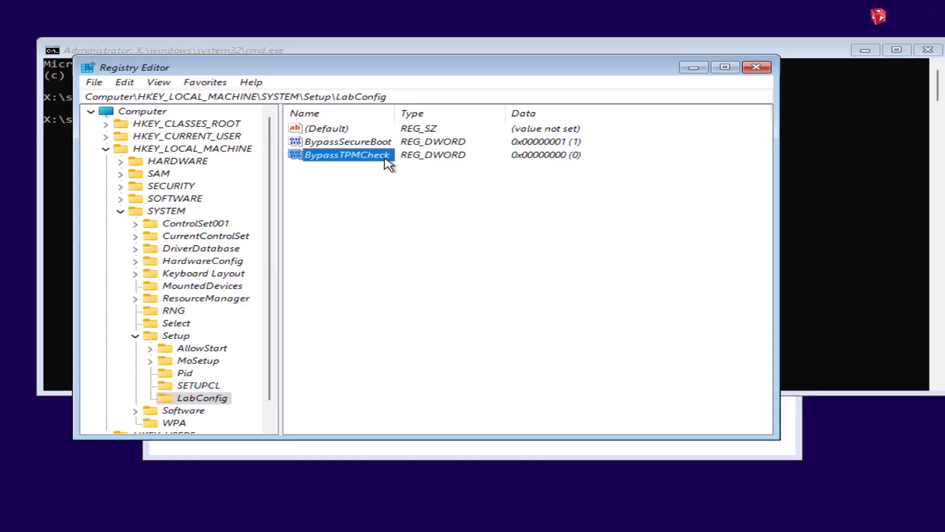
double_click(382, 159)
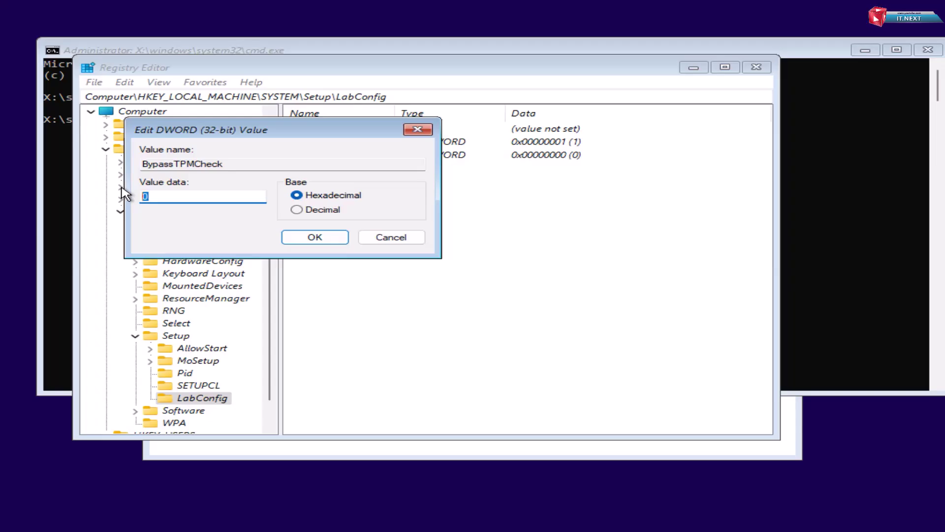
text(1)
click(304, 244)
- Add a 32-bit DWORD BypassRAMCheck with value data 1, then close Registry Editor
right_click(338, 196)
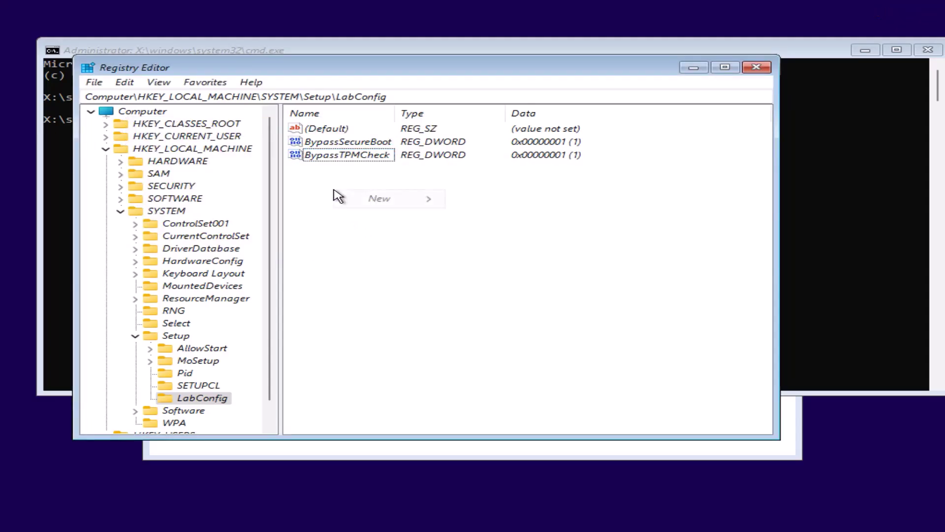
mouse_move(380, 196)
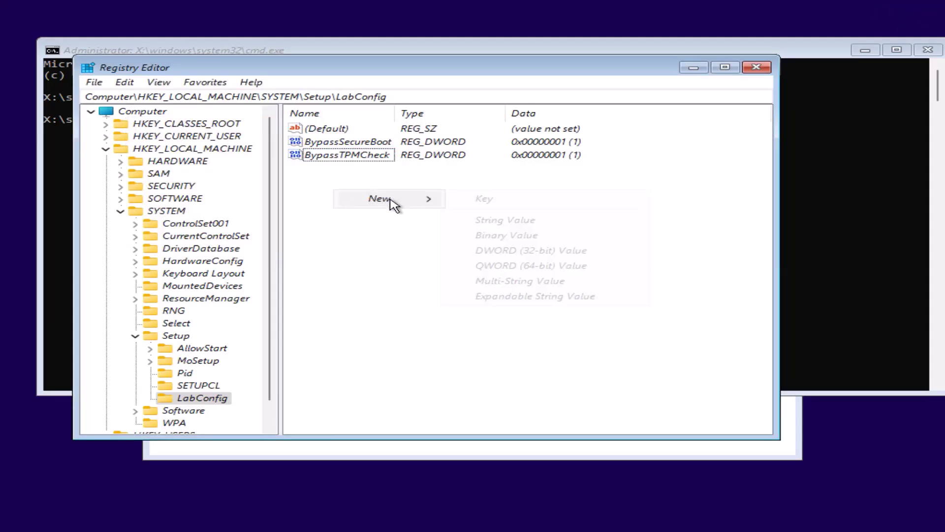
click(502, 251)
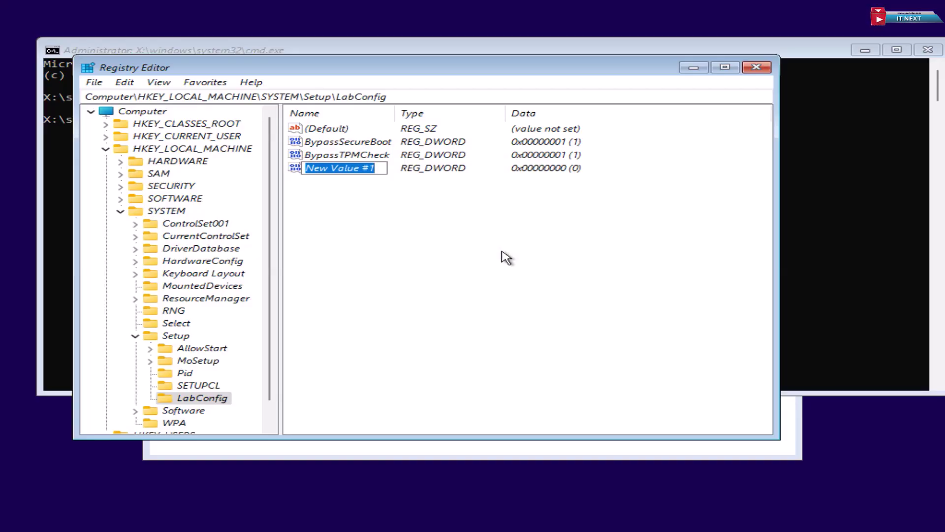
text(BypassRAMCheck)
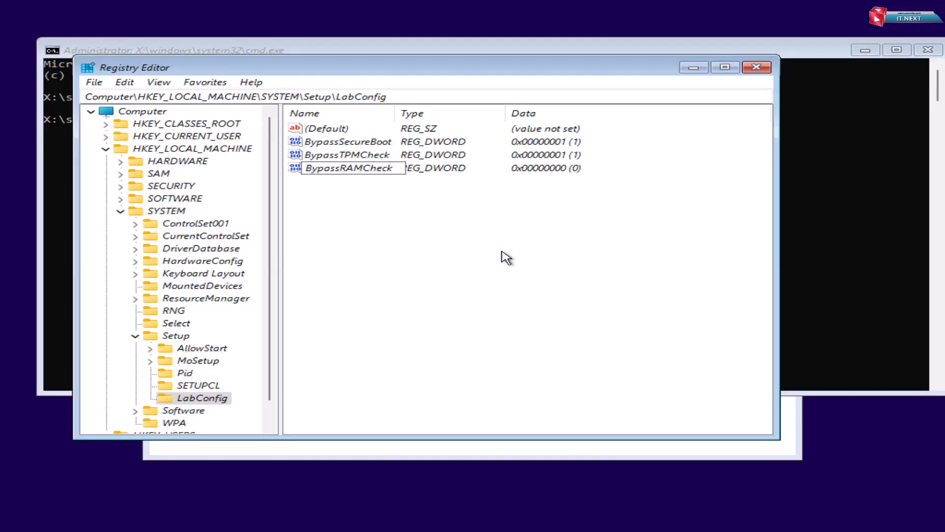
key(Return)
double_click(376, 168)
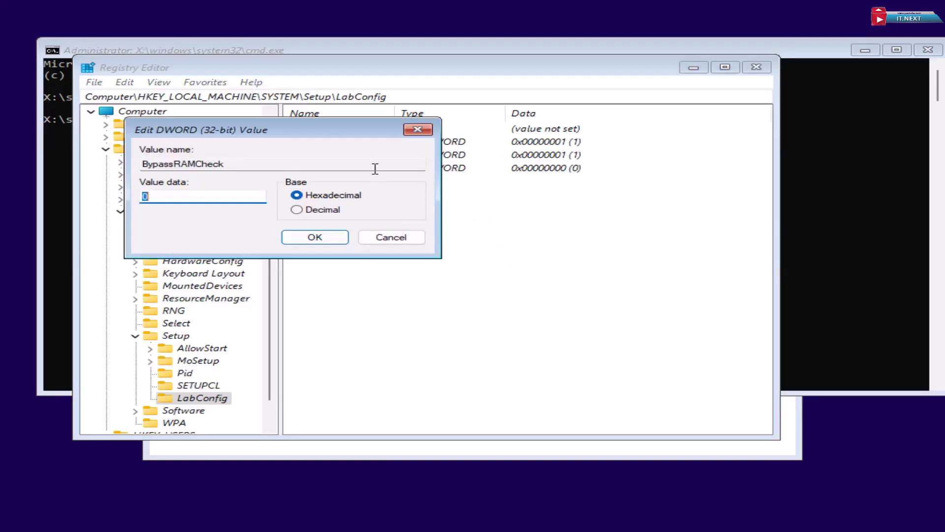
click(180, 196)
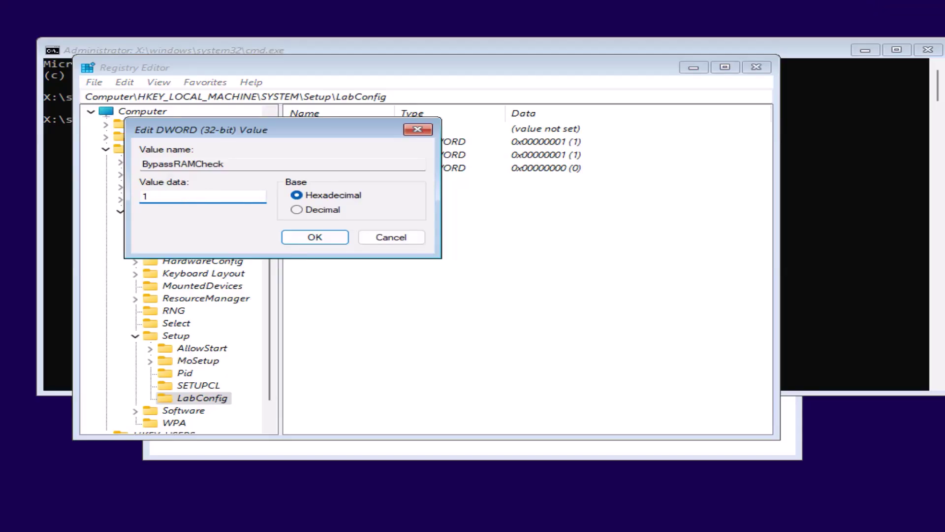
text(1)
click(317, 238)
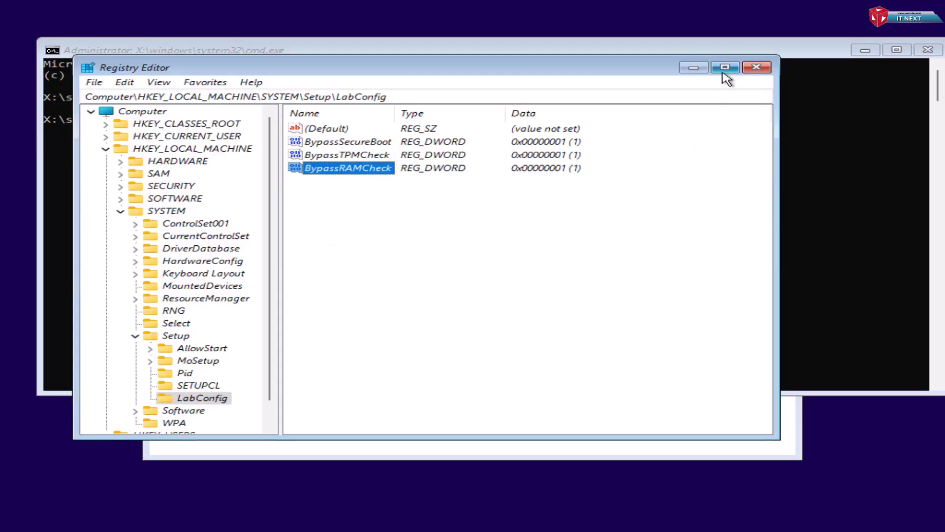
click(756, 69)
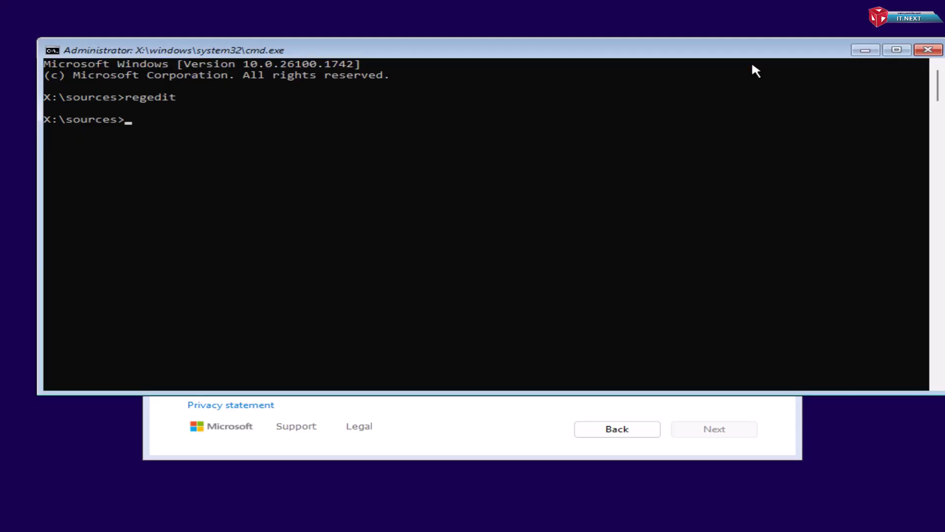
- Close Command Prompt, skip the product key, select Windows 11 Pro, and accept the license terms
click(928, 51)
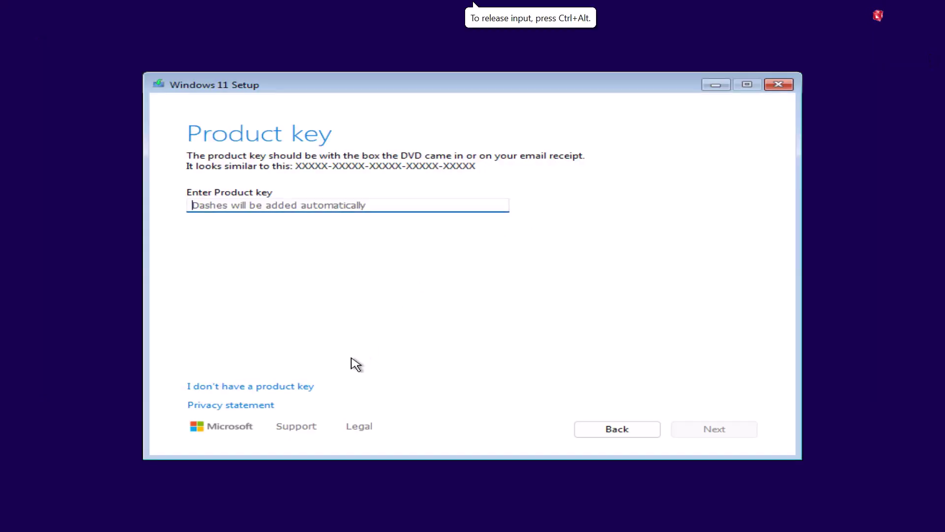
click(304, 387)
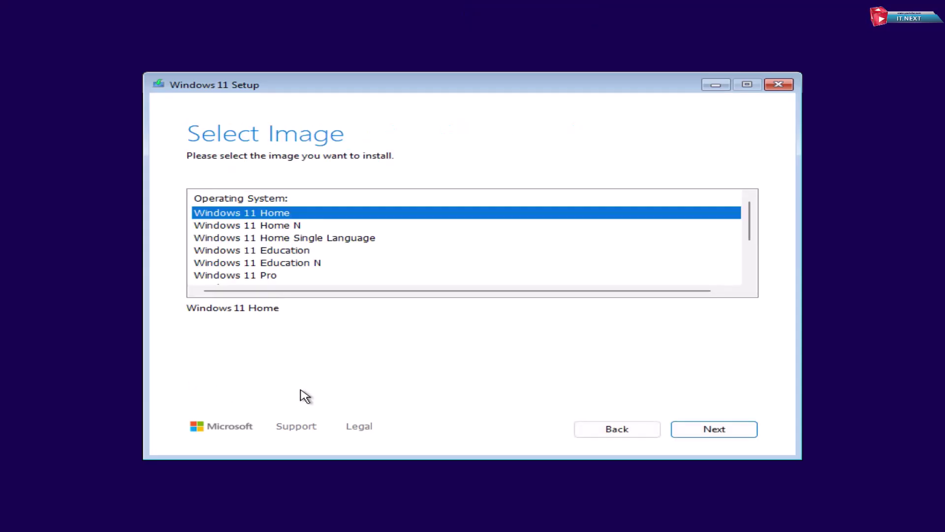
click(335, 277)
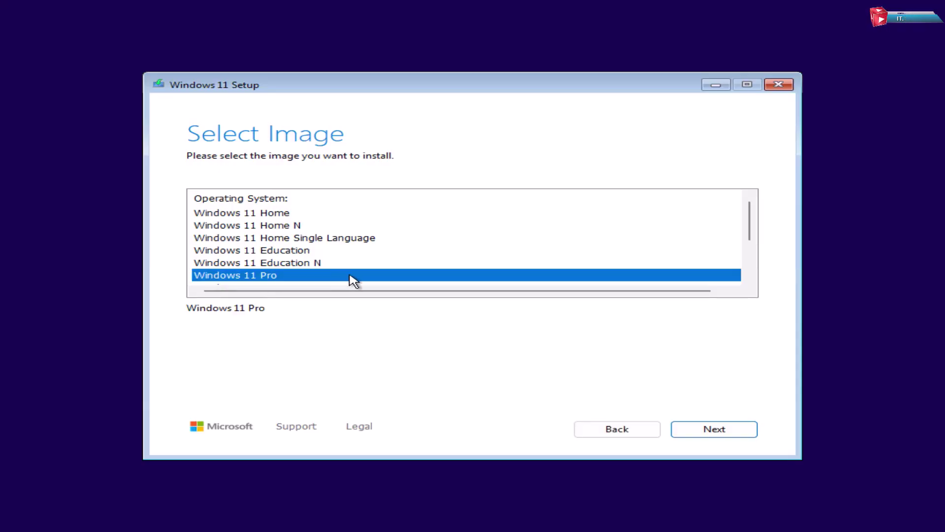
click(703, 429)
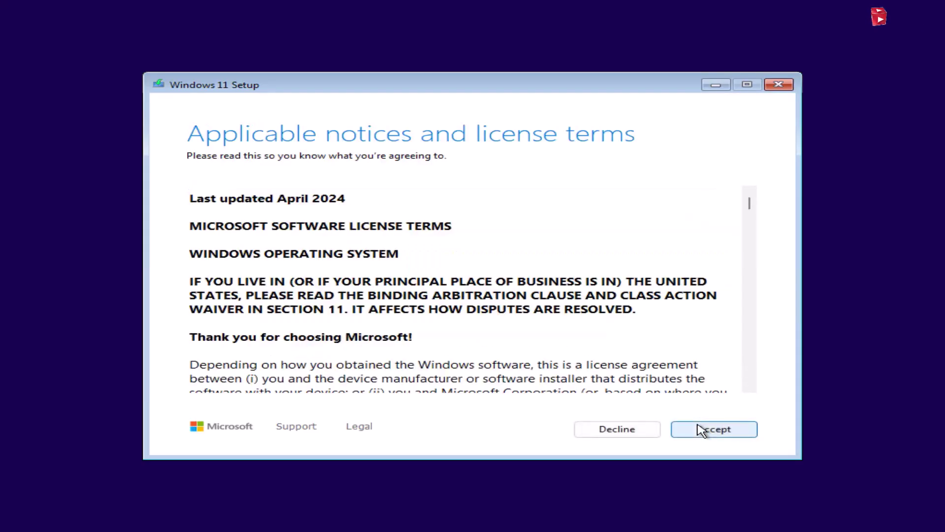
click(717, 429)
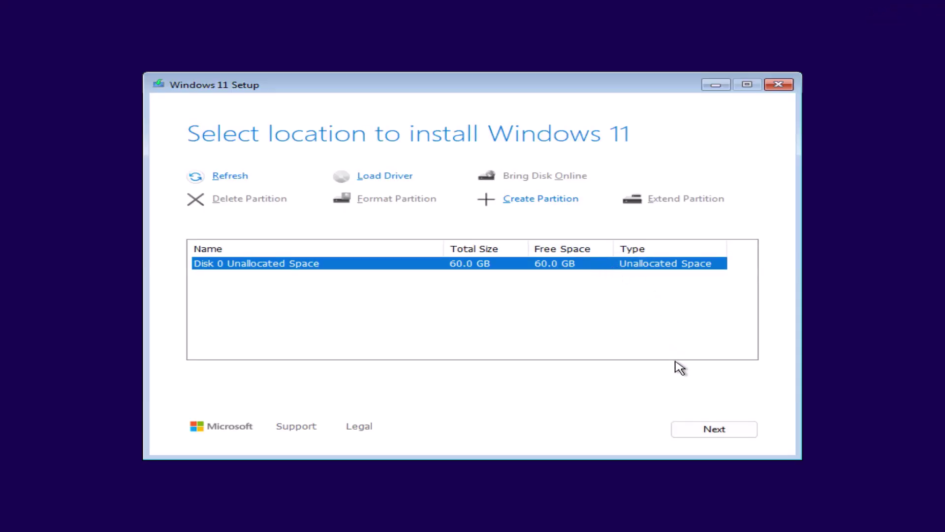
- Choose Disk 0's 60 GB unallocated space and start the Windows 11 Pro installation
click(709, 431)
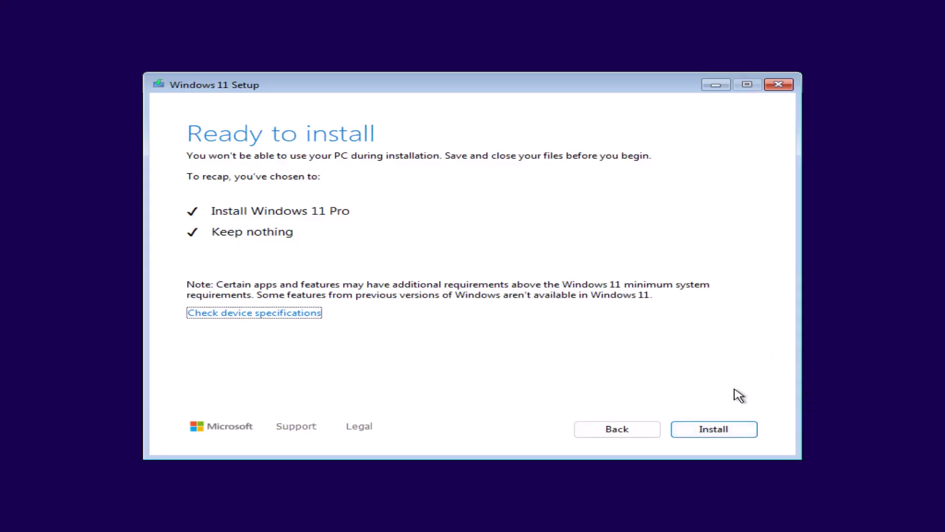
click(737, 431)
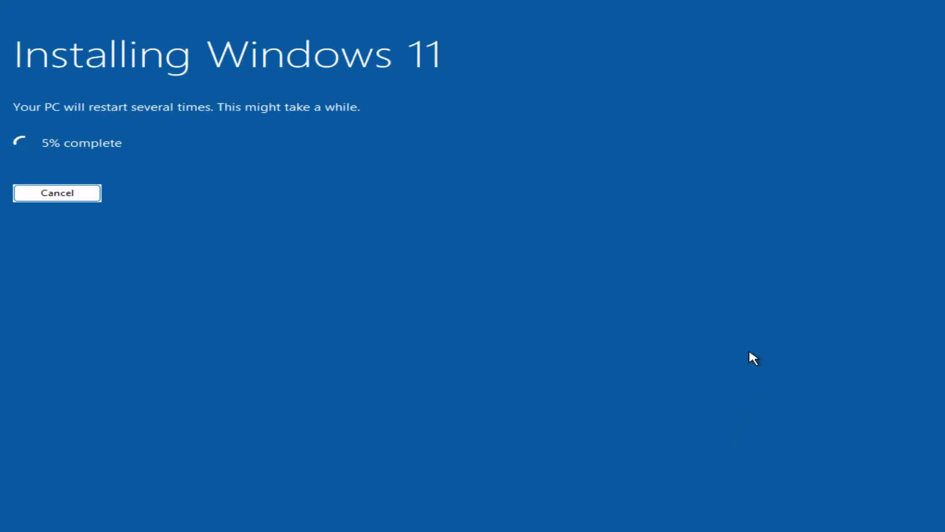
click(940, 522)
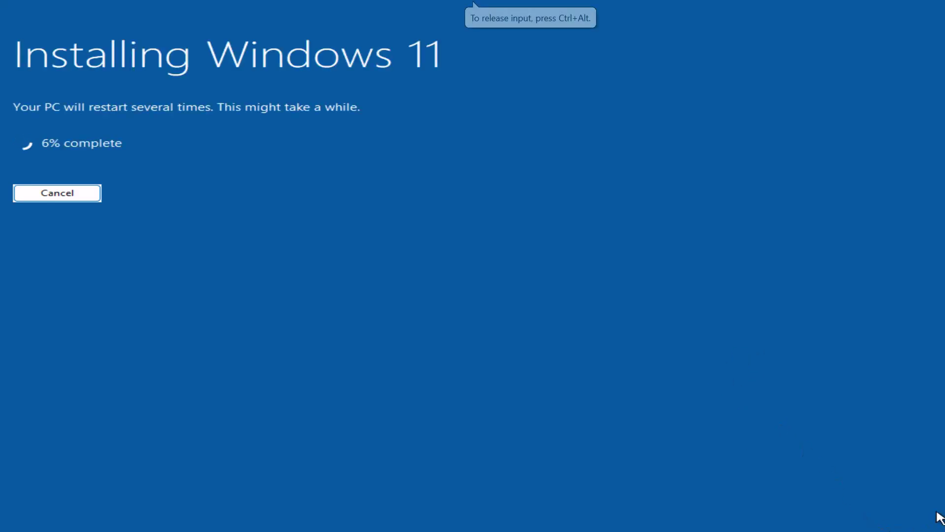